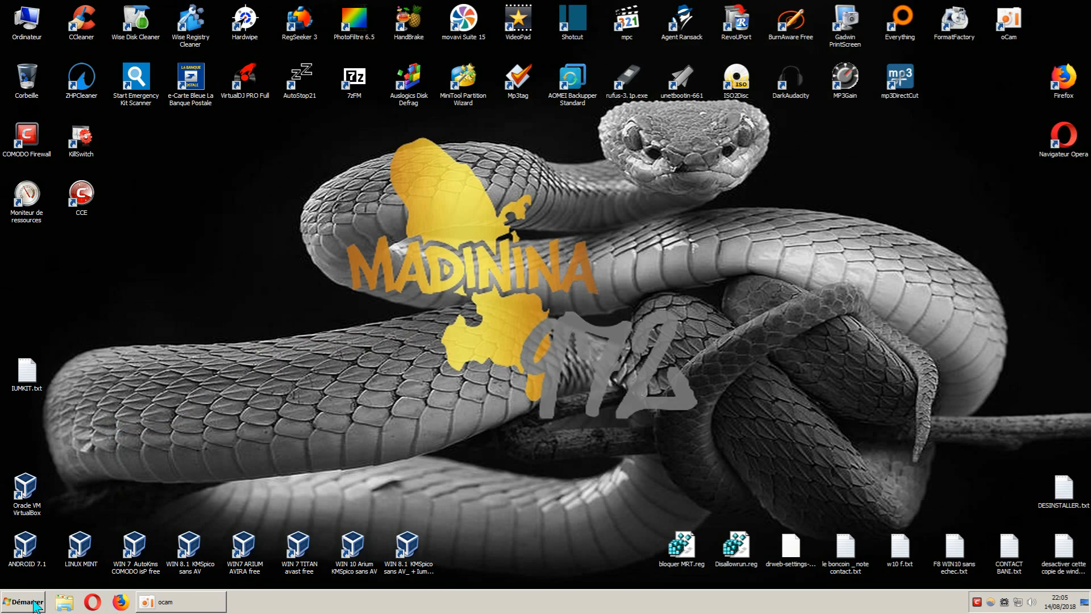
Search for "services" from the desktop, open the Windows Services console and maximize its window.
click(15, 577)
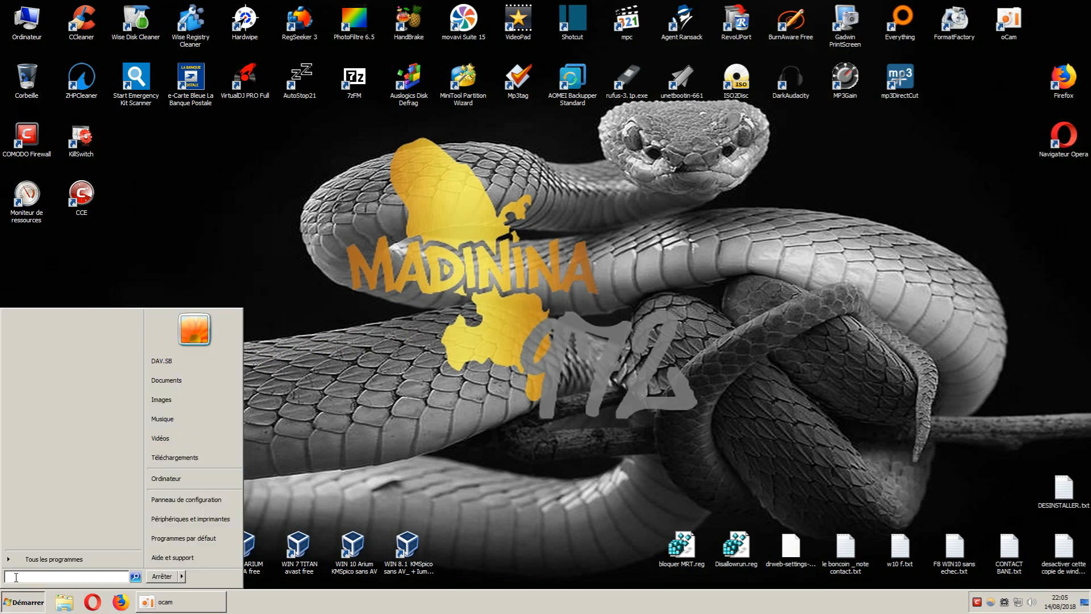
text(se)
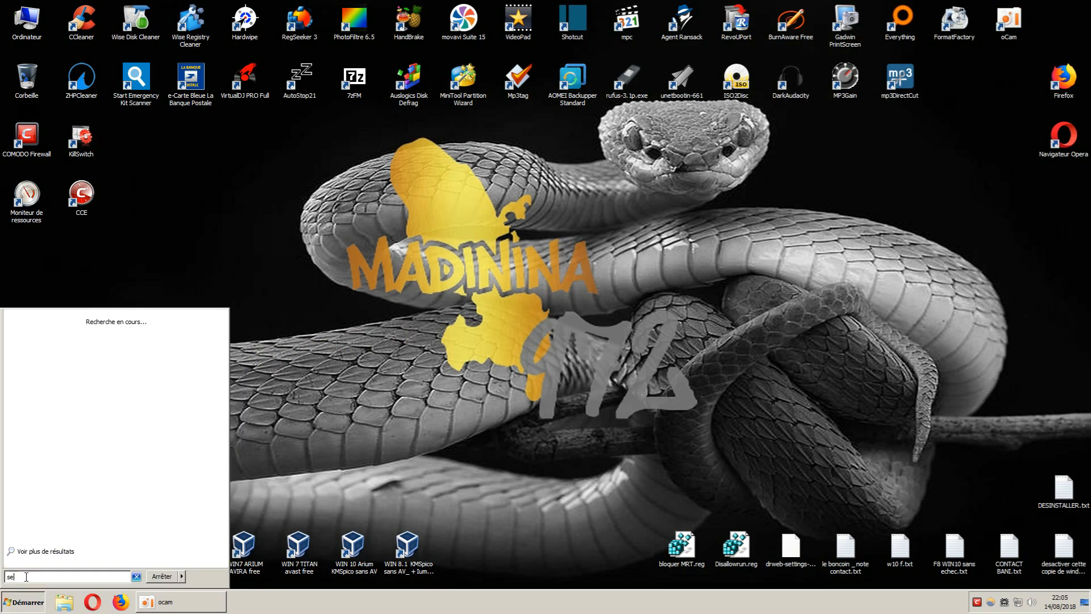
text(rvices)
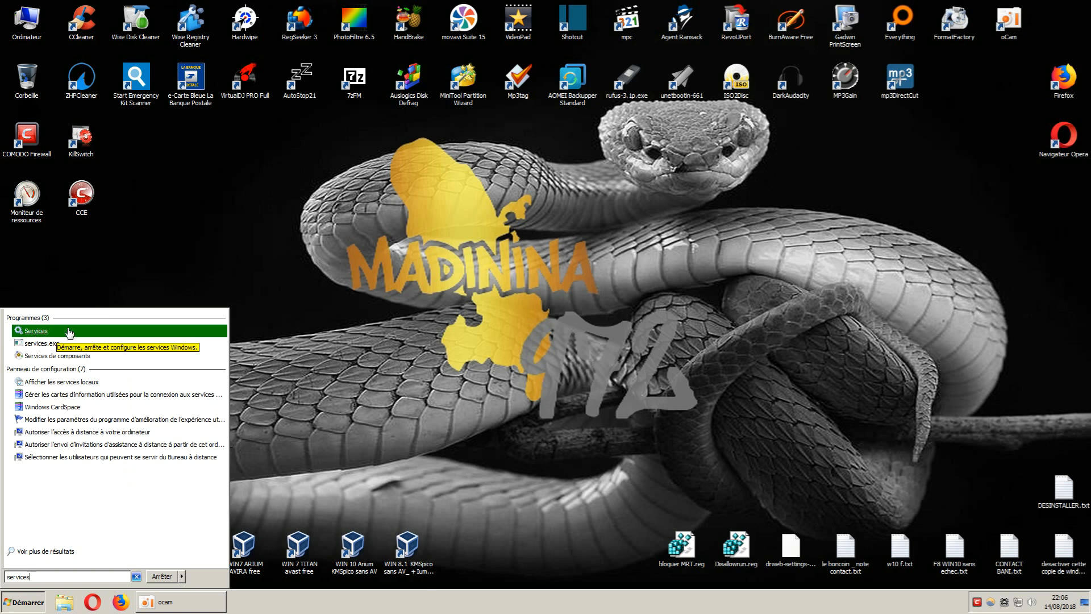
click(43, 332)
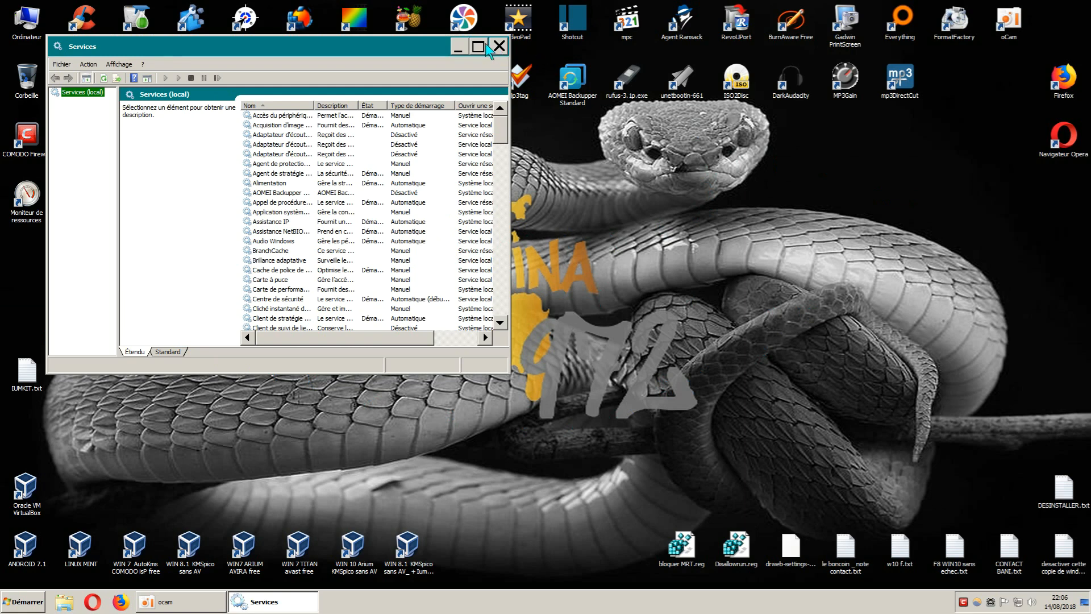
click(478, 47)
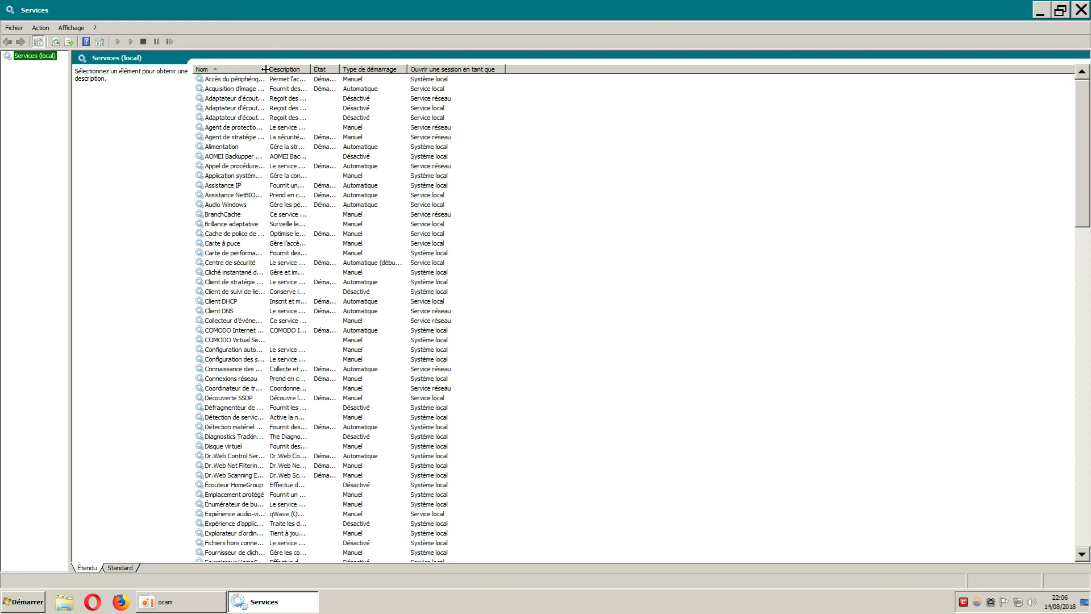
Widen the Nom column of the services list until the full service names fit.
drag(265, 68, 474, 69)
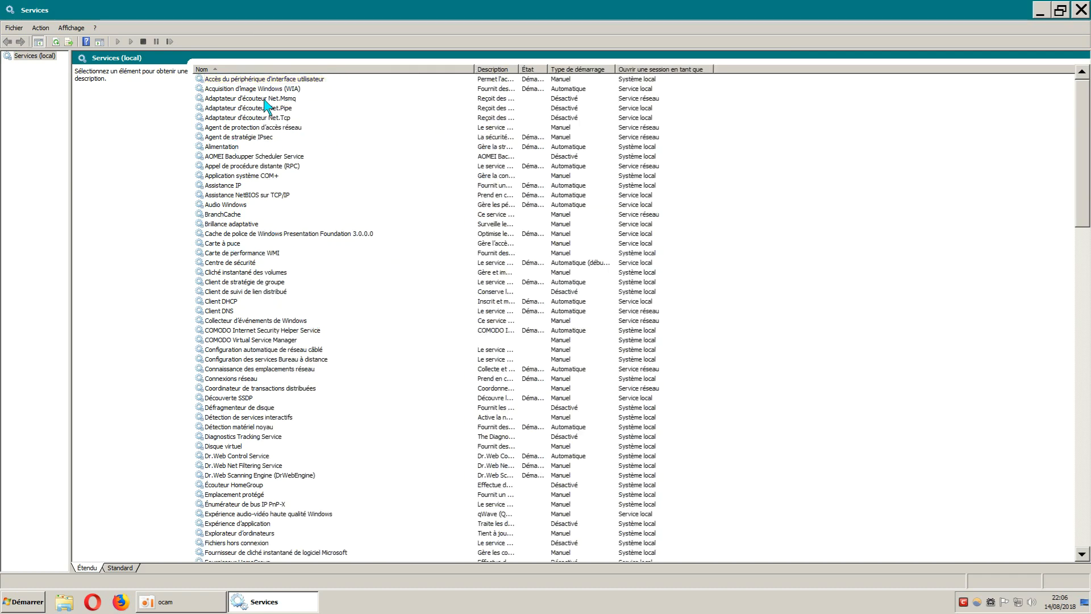
mouse_move(474, 70)
mouse_down()
mouse_move(320, 69)
mouse_move(477, 69)
mouse_up()
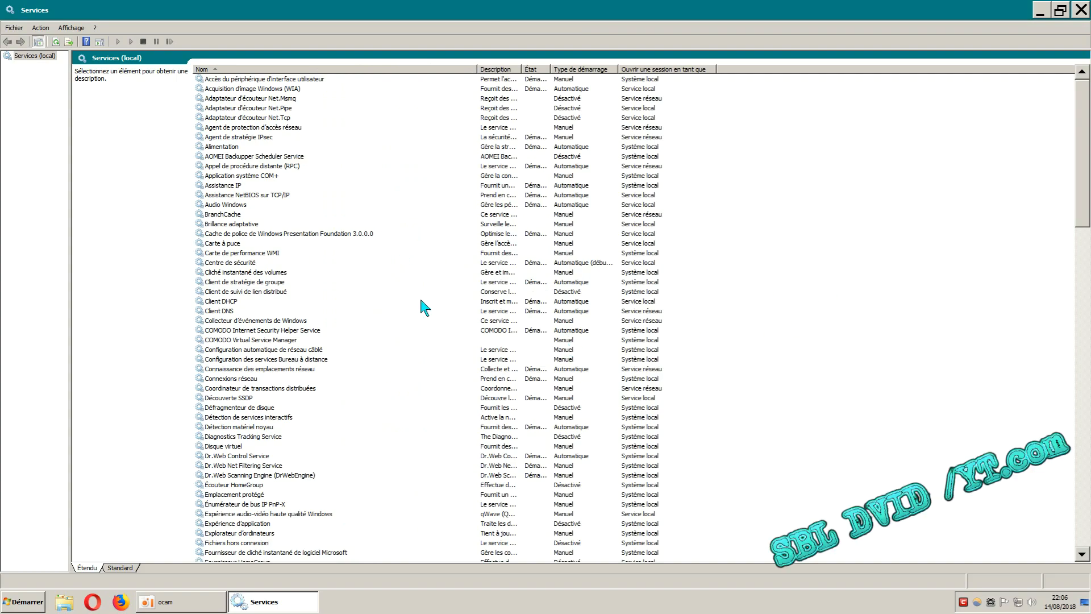
drag(1084, 217, 1058, 153)
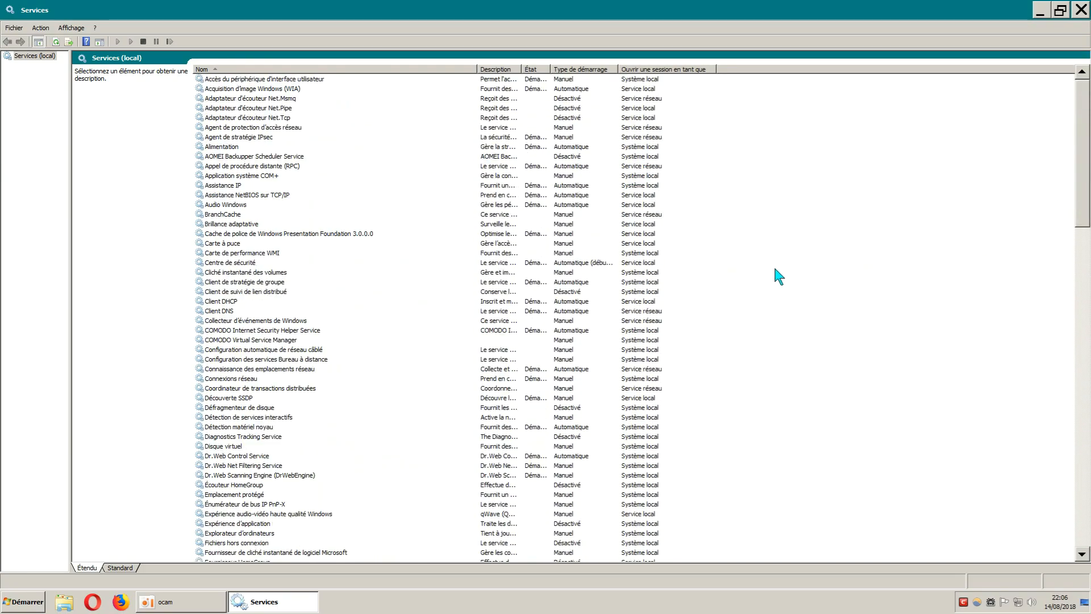
Sort the services by Type de démarrage in ascending order and widen that column to fit its full values.
click(583, 74)
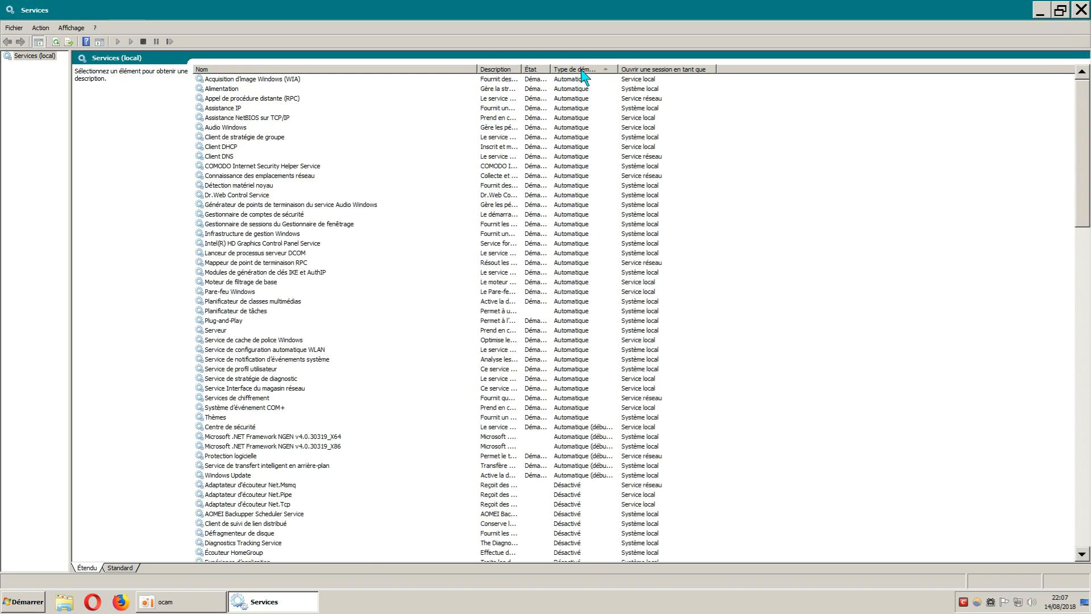
click(586, 74)
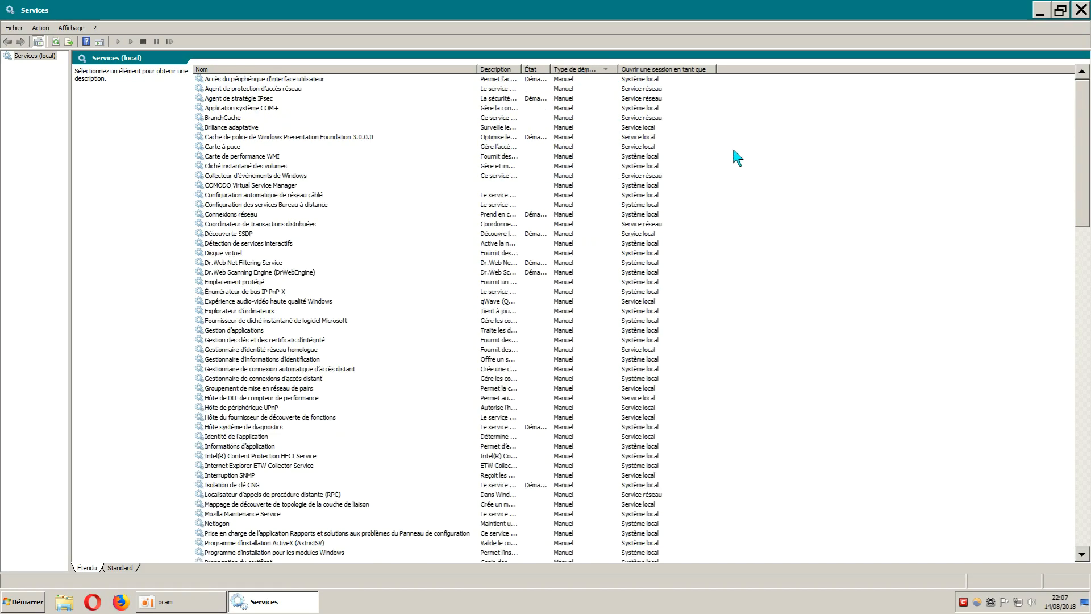
click(595, 72)
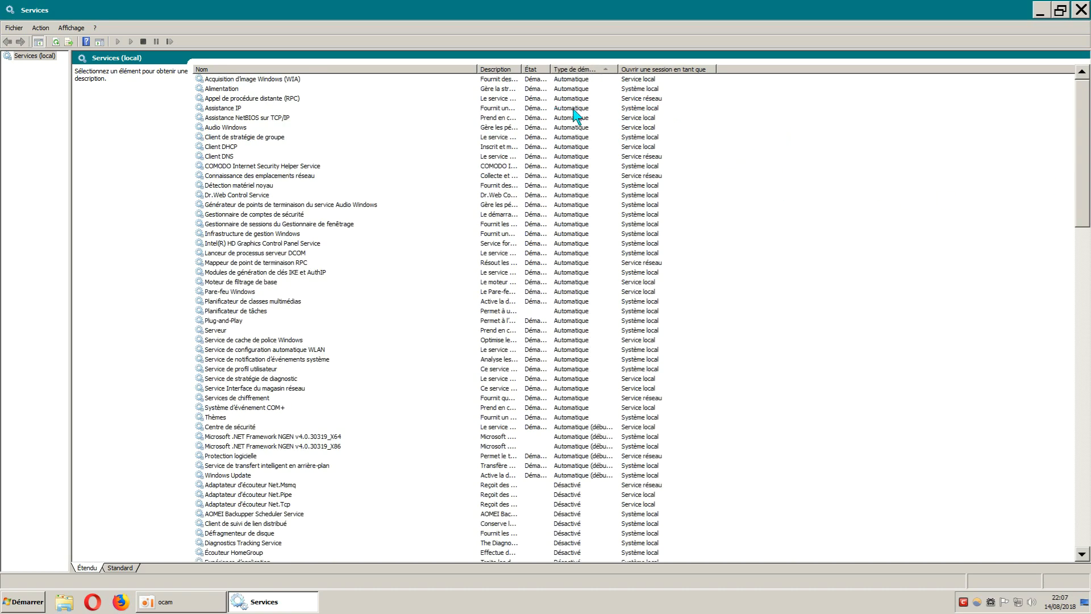
drag(1086, 214, 1085, 276)
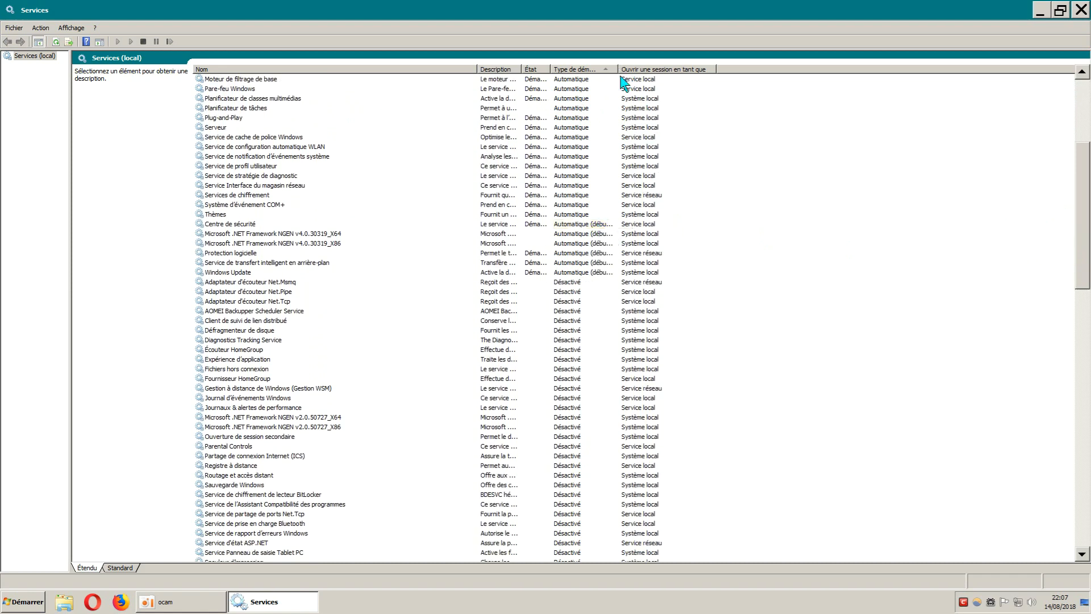
drag(618, 70, 729, 77)
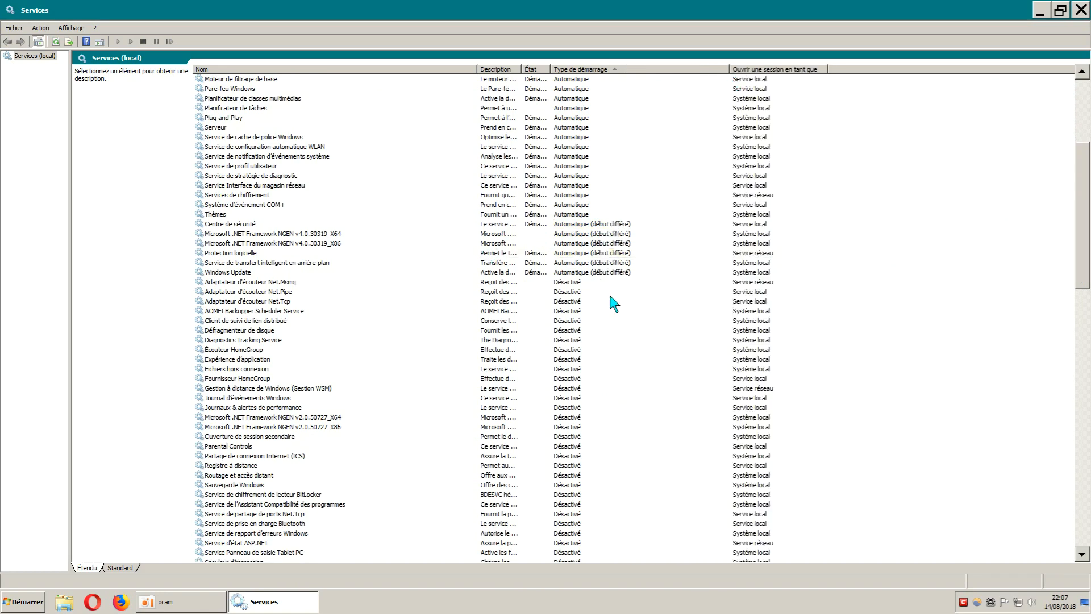
Examine the disabled services, reading the descriptions of Fournisseur HomeGroup, Écouteur HomeGroup and Défragmenteur de disque.
drag(1083, 291, 1083, 432)
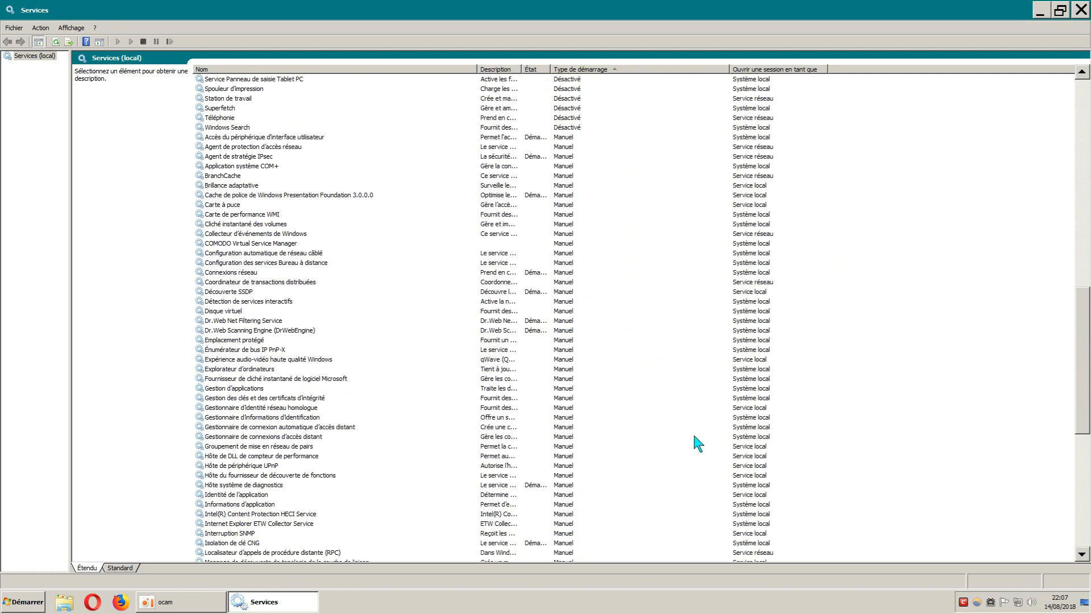
drag(1083, 375, 1040, 292)
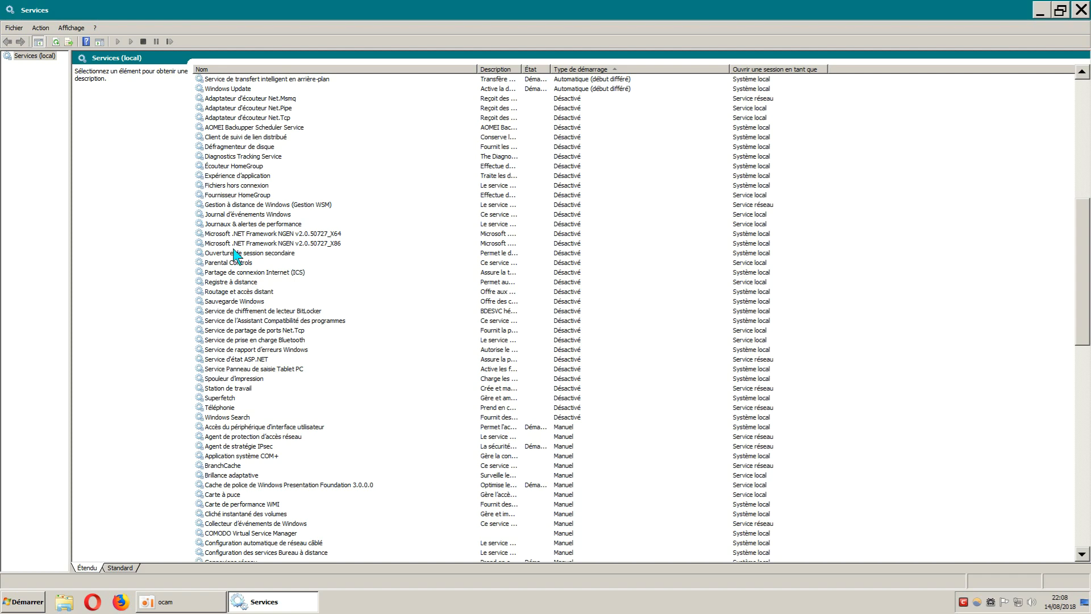
click(241, 195)
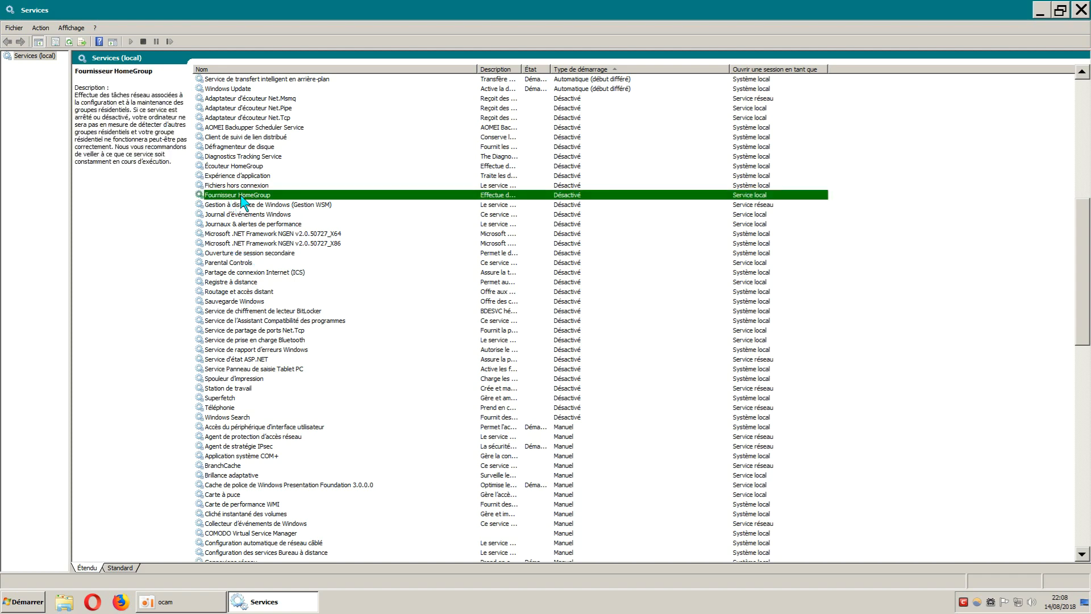
click(233, 168)
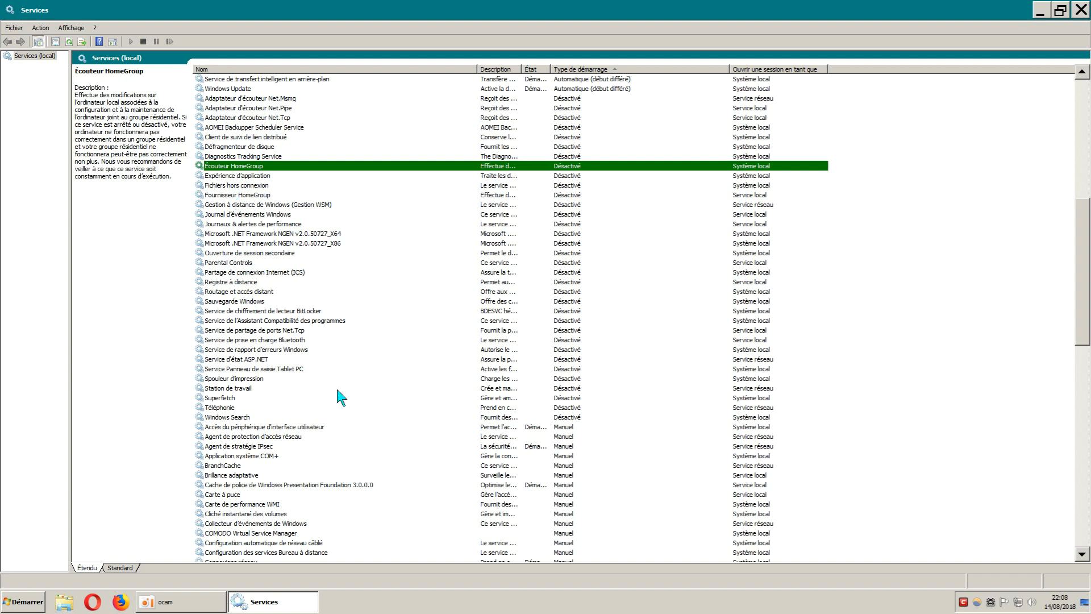
click(250, 147)
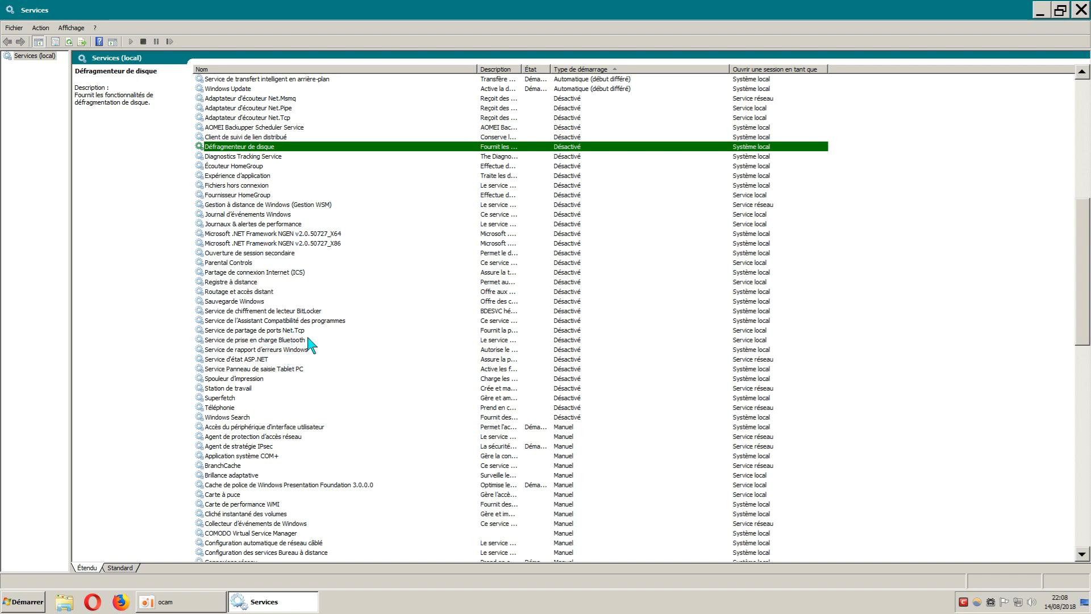
Review the startup type options in the Parental Controls service's properties, keep Désactivé and close the dialog.
click(244, 264)
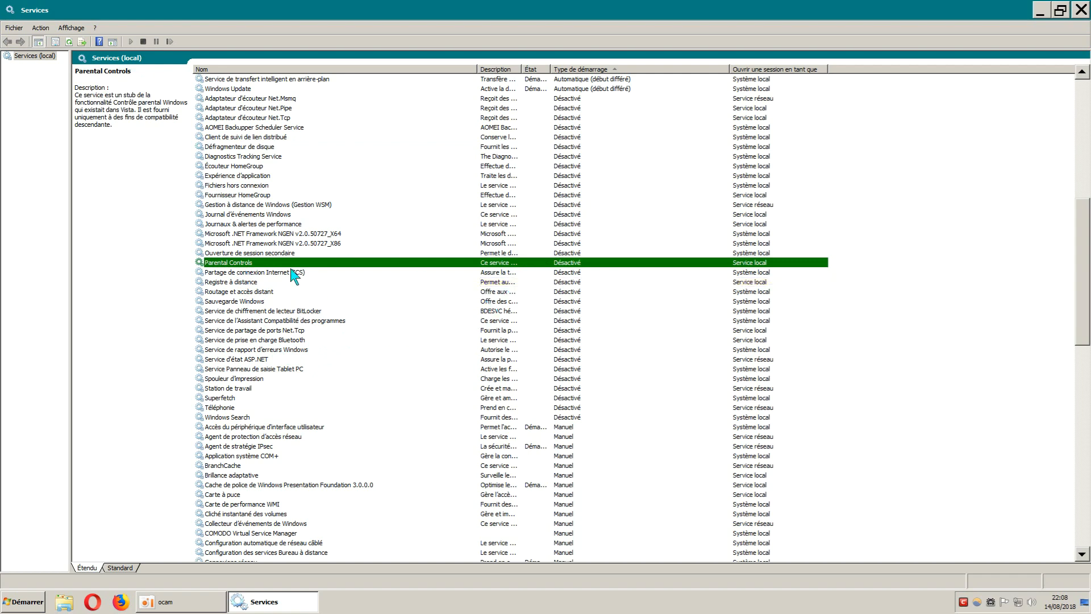
right_click(242, 267)
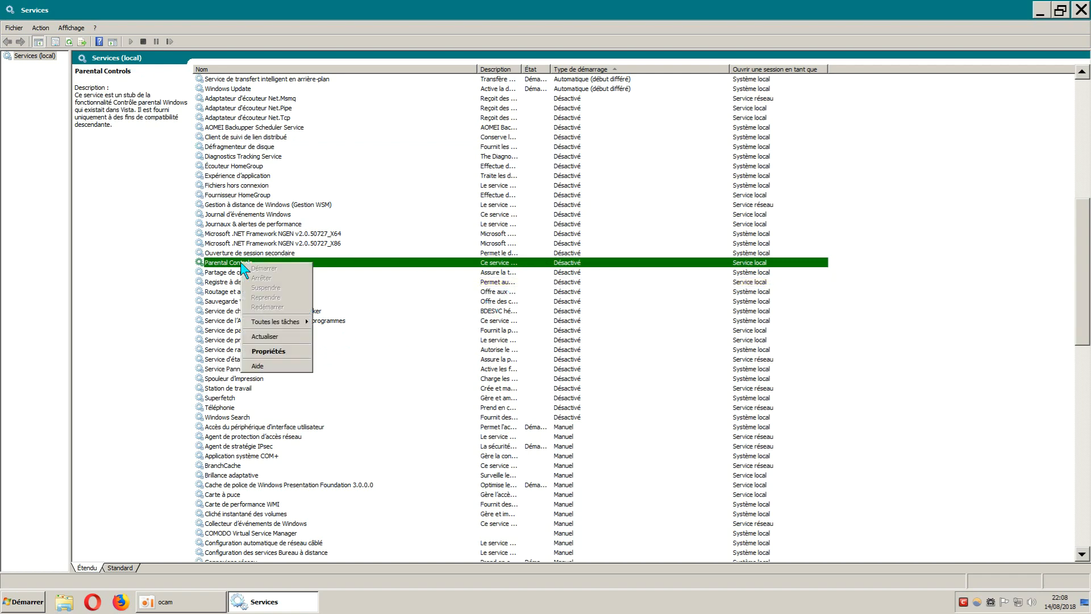
click(264, 354)
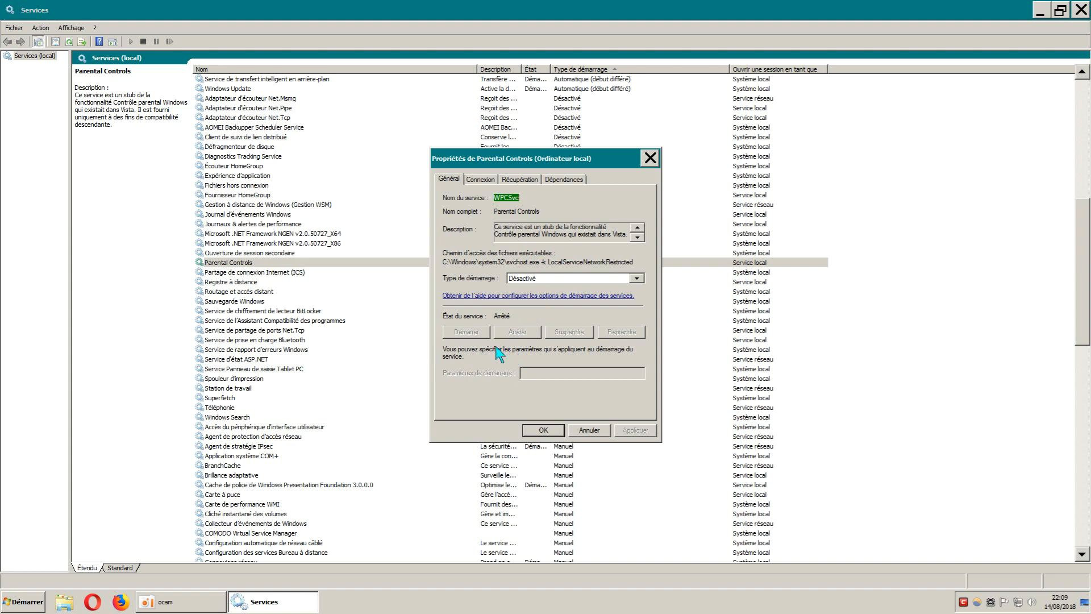
click(637, 279)
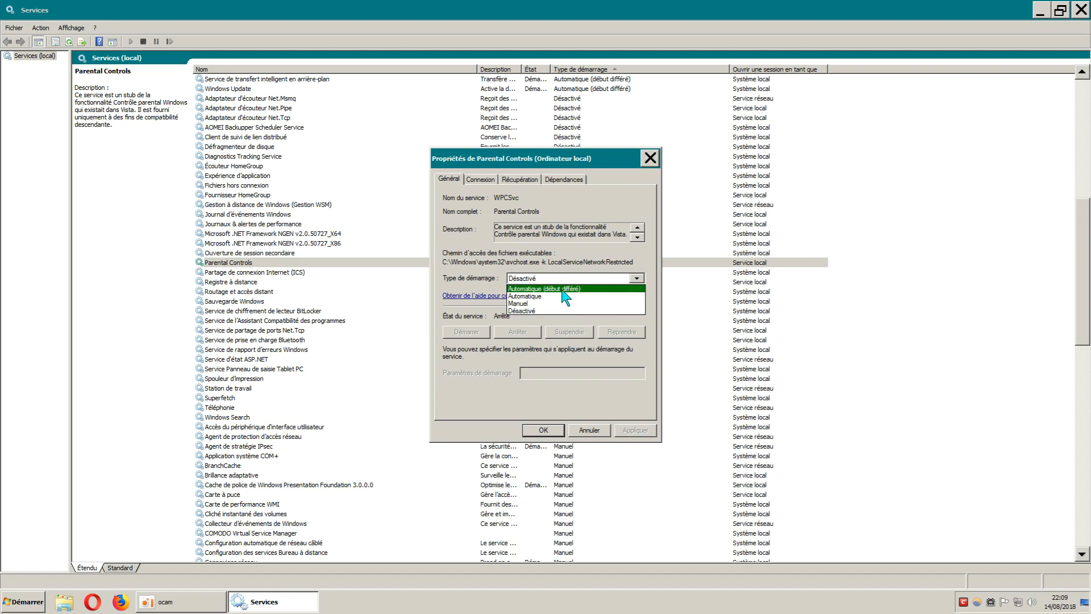
click(488, 394)
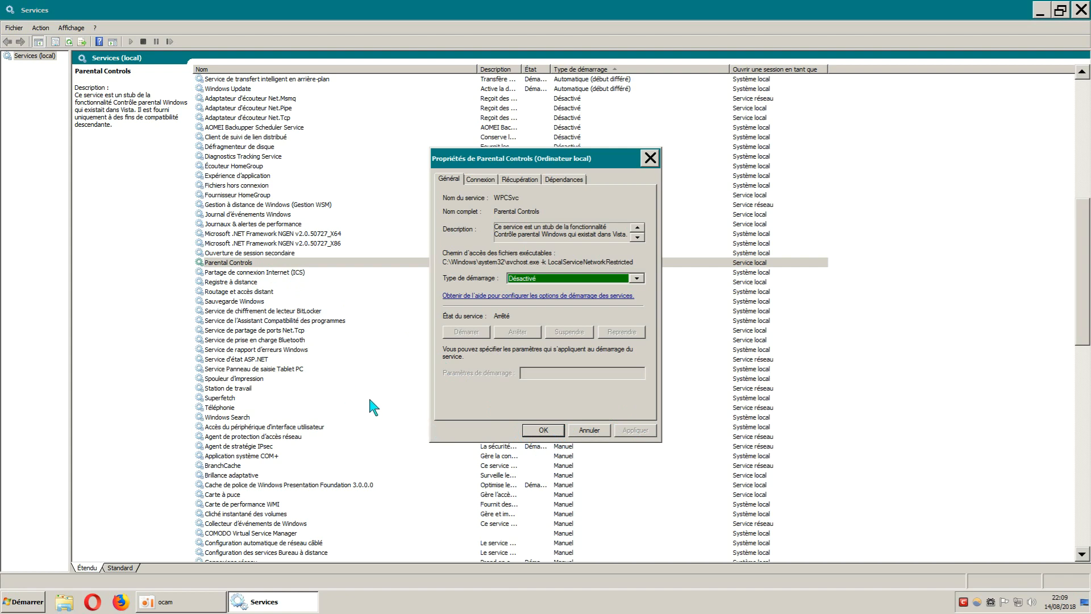
click(543, 432)
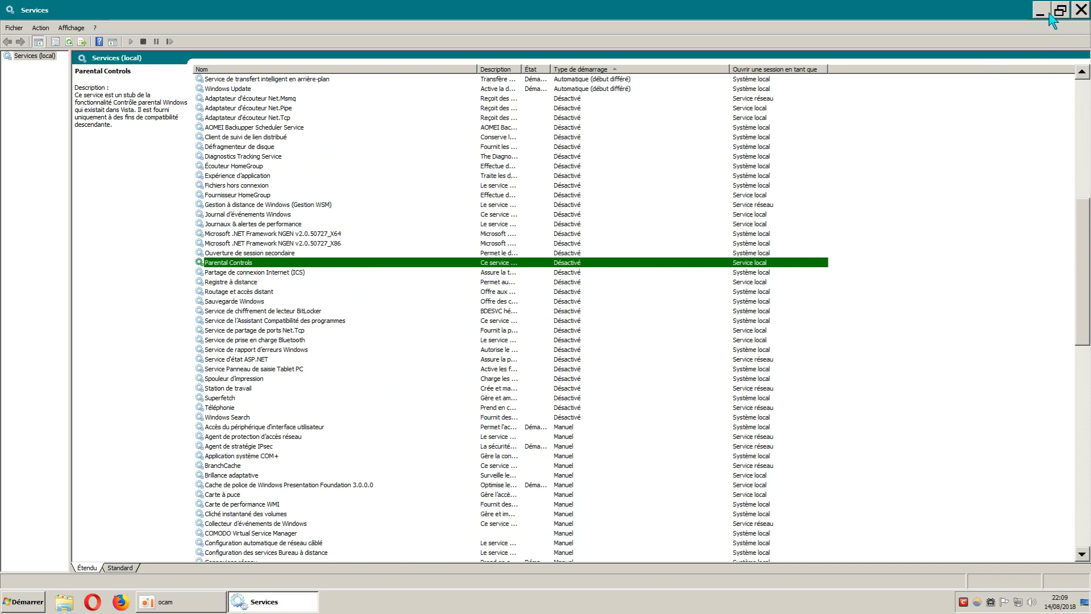
Minimize the console, launch System Configuration with msconfig, and display its services list with a wider Service column.
click(1044, 14)
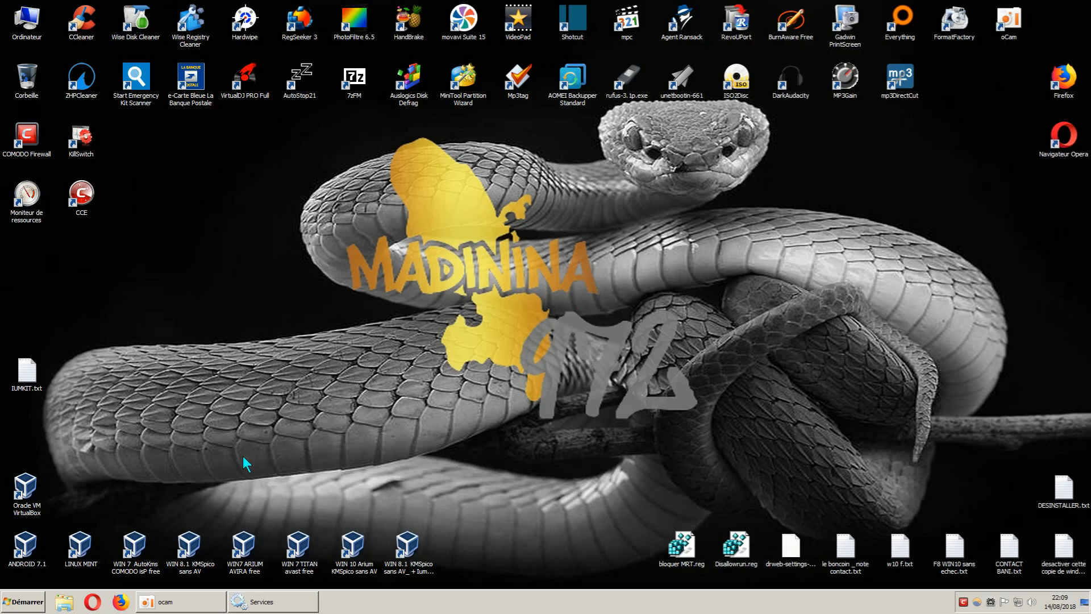
click(26, 604)
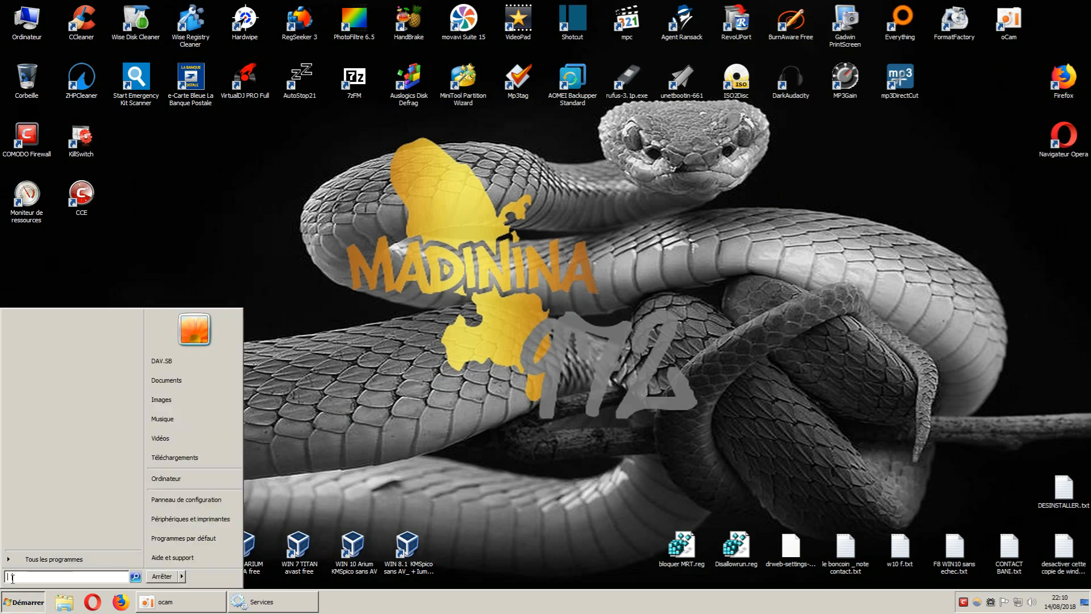
text(msconfig)
key(Return)
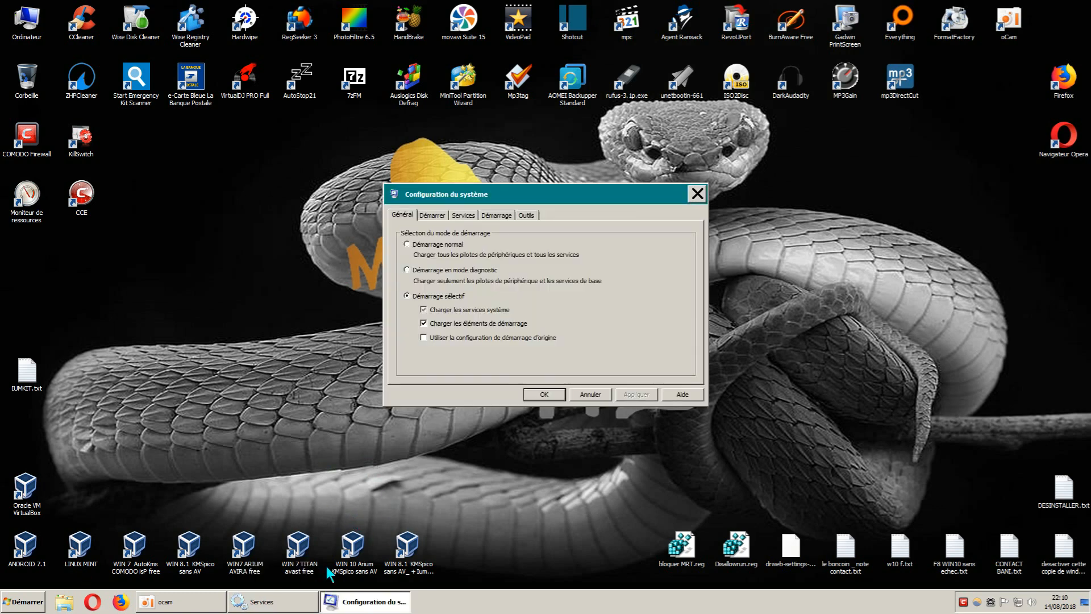
drag(534, 196, 489, 166)
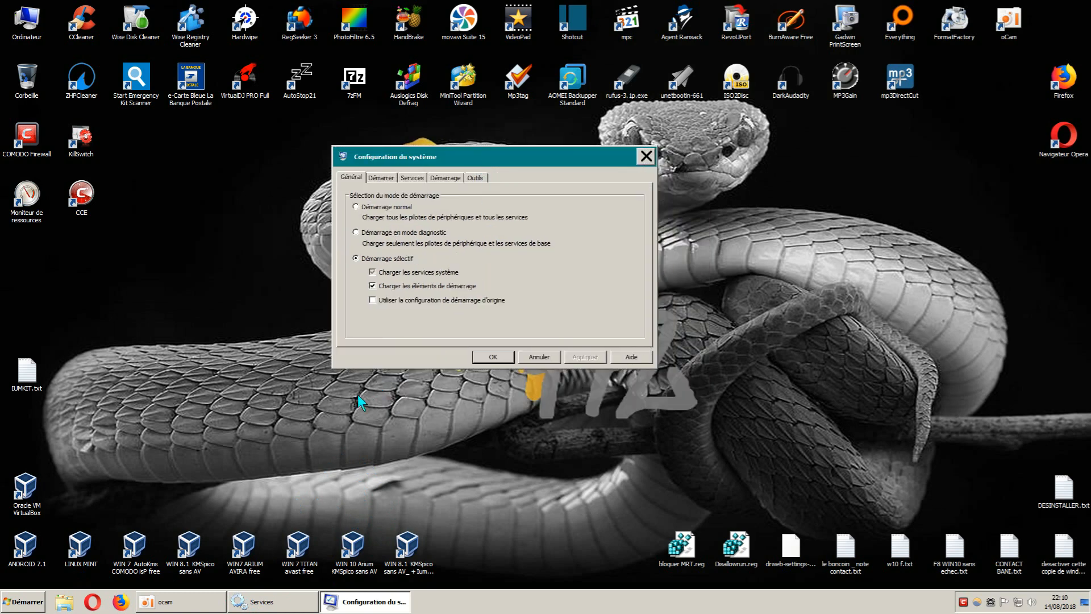
click(415, 178)
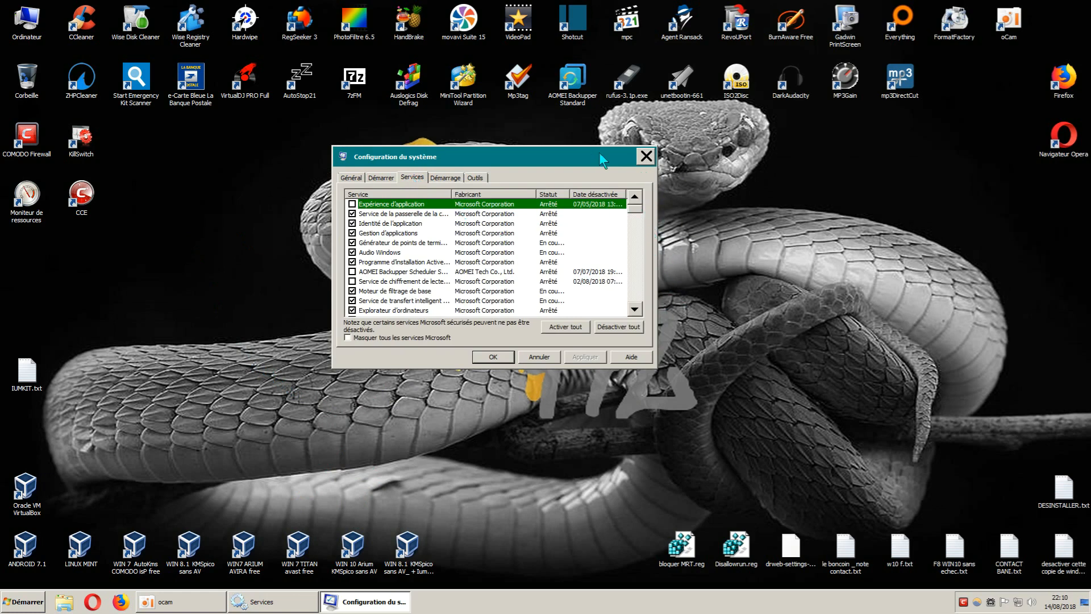
drag(452, 197, 551, 193)
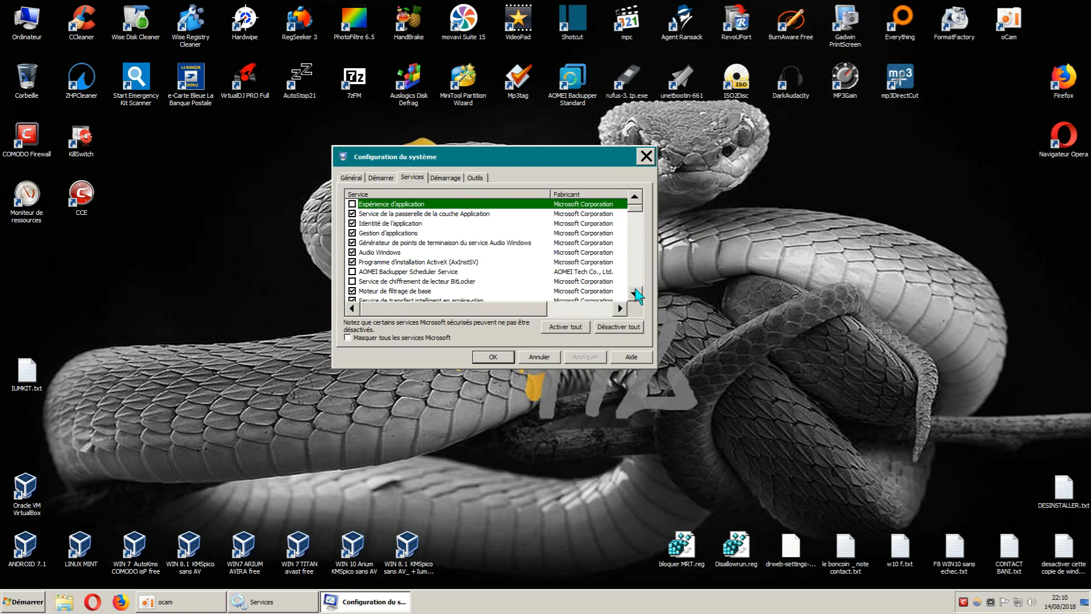
Look through the System Configuration services list down to its end, checking which services are ticked or unticked.
click(635, 293)
click(635, 294)
click(635, 293)
click(635, 294)
click(635, 293)
click(635, 293)
click(635, 293)
click(635, 293)
click(635, 294)
click(635, 293)
click(635, 294)
drag(637, 216, 637, 273)
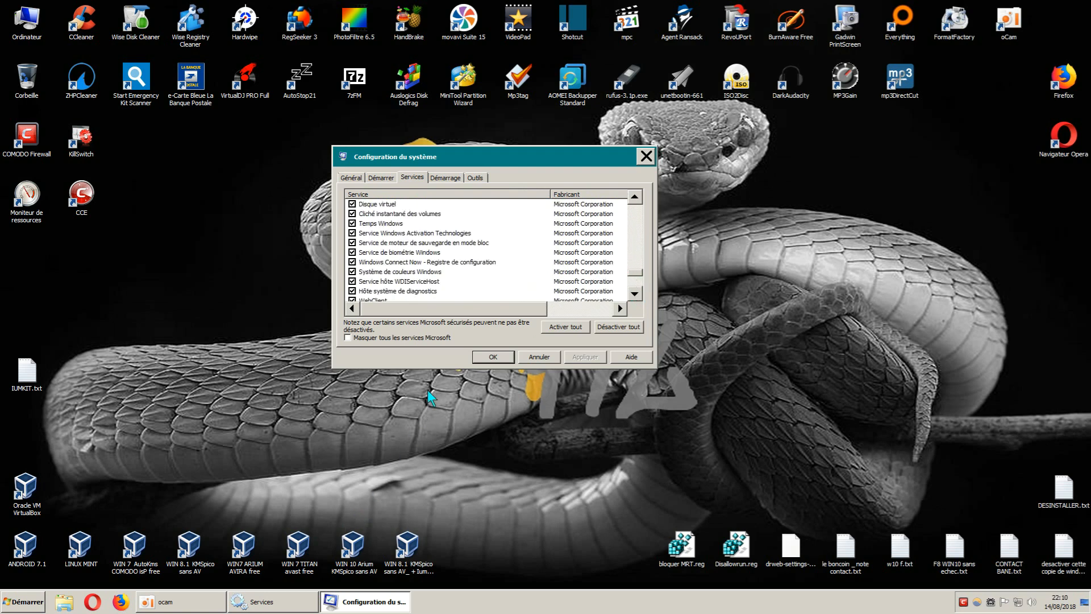
click(638, 285)
click(638, 284)
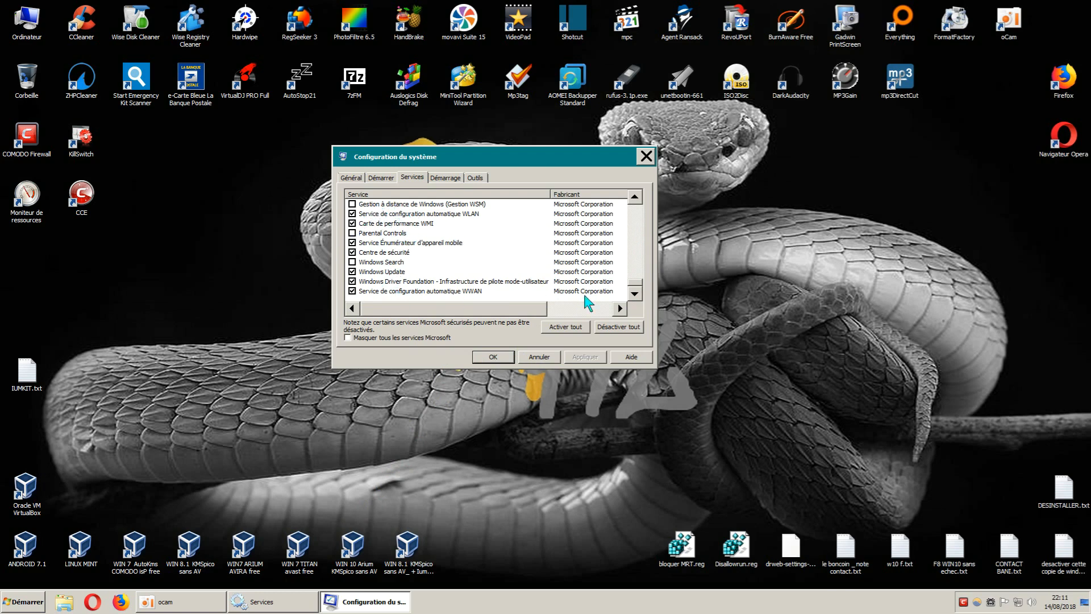
Sort the System Configuration services list by service name in descending order.
drag(641, 286, 639, 209)
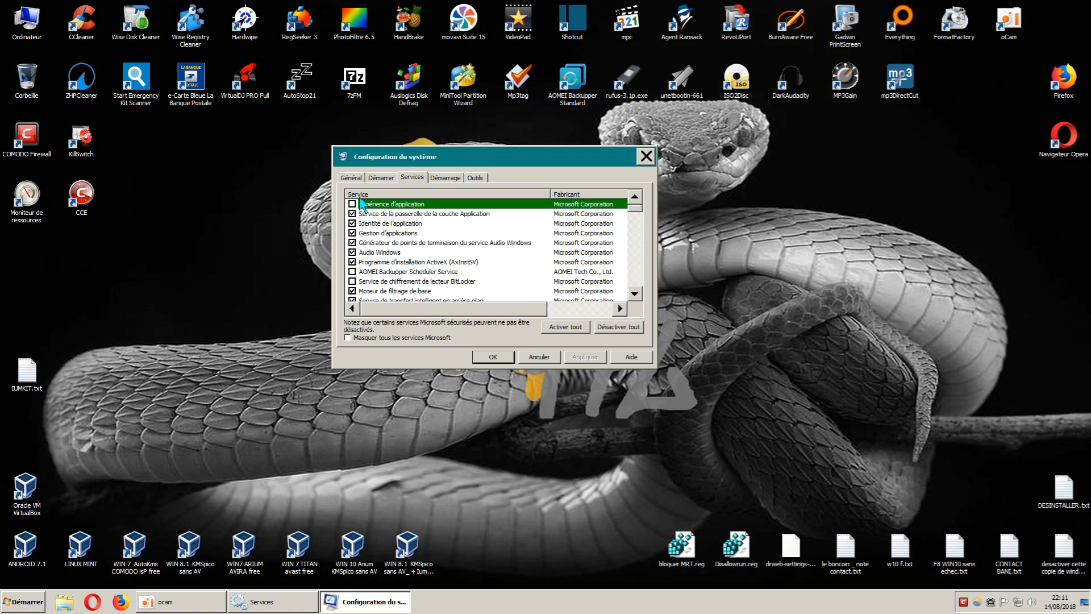
click(368, 194)
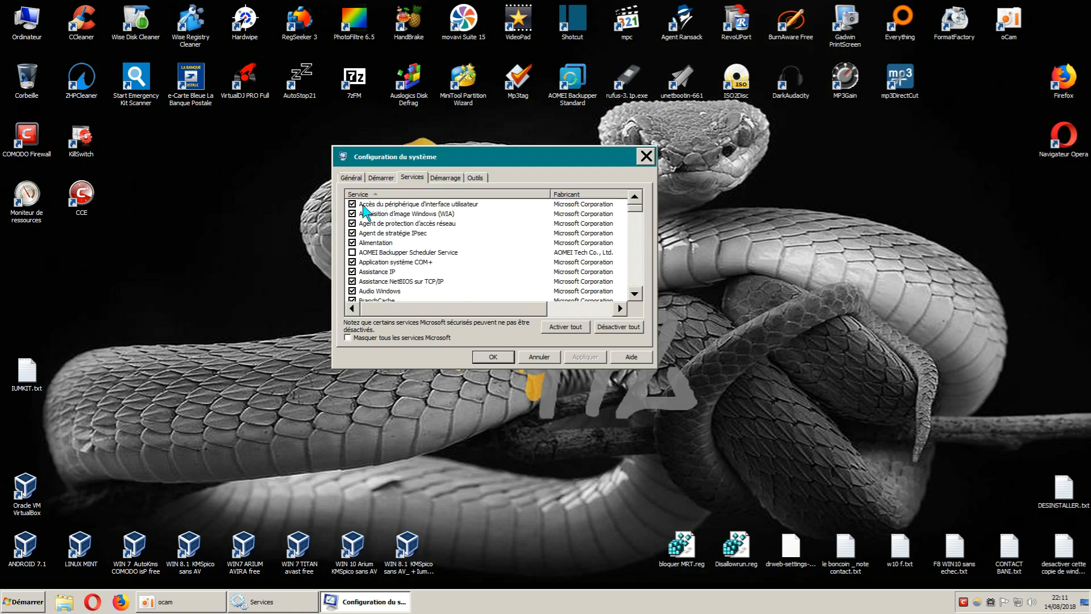
click(369, 194)
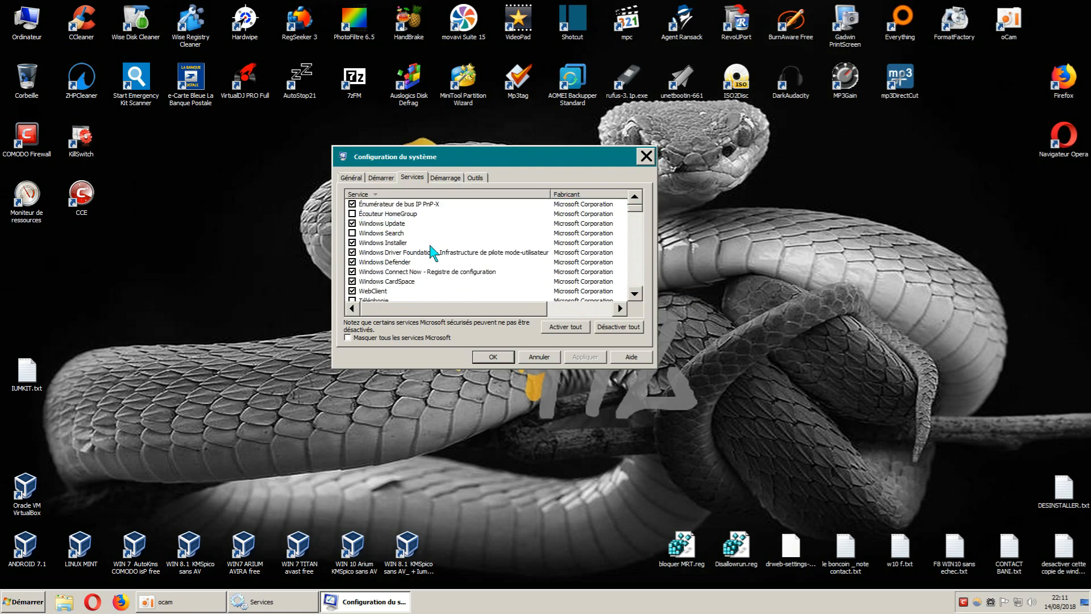
Sort the System Configuration services list by service name in ascending order.
click(470, 195)
click(470, 195)
click(377, 195)
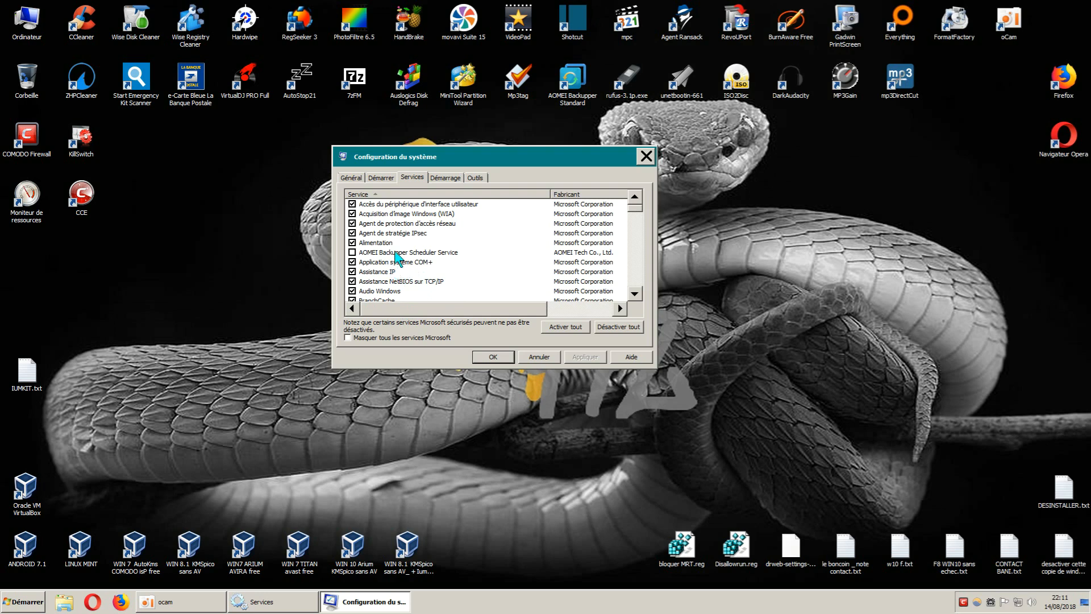
In the advanced boot options for Windows 7, choose 4 as the number of processors and accept the dialog.
click(382, 178)
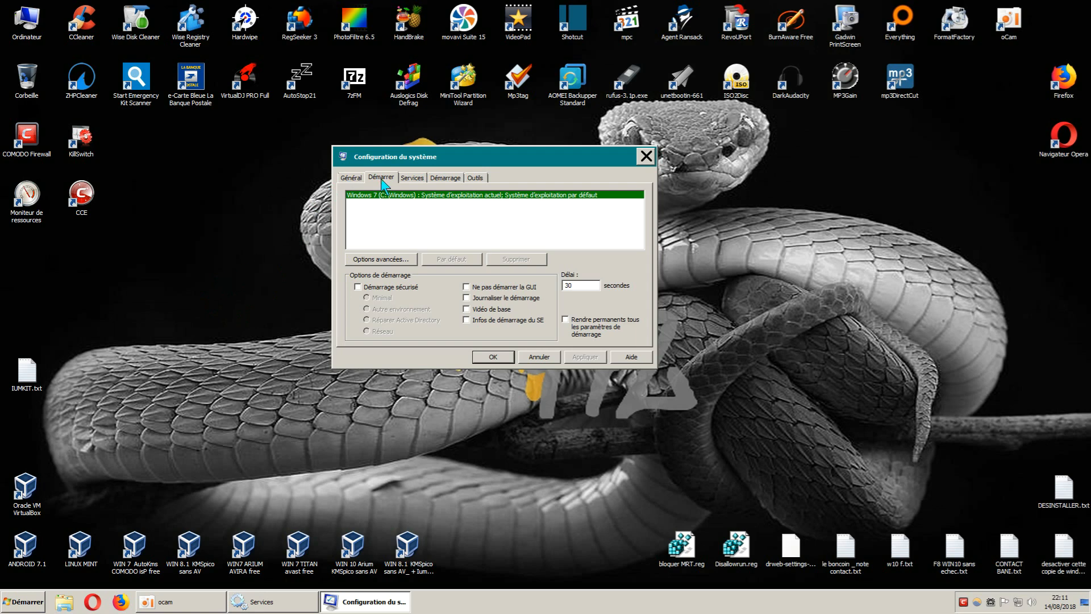
click(379, 261)
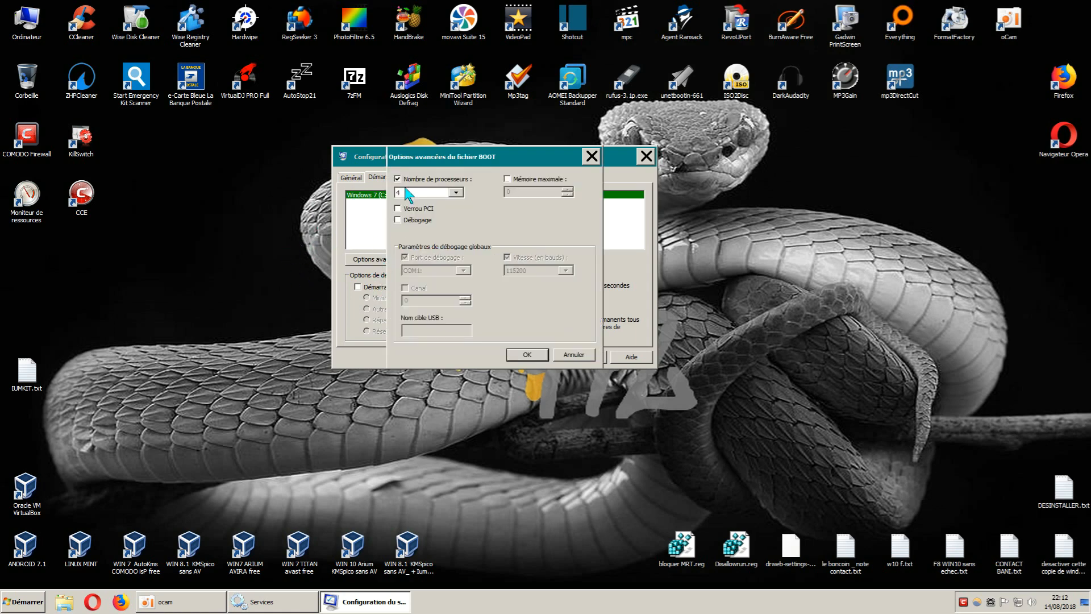
click(458, 193)
click(413, 225)
click(457, 192)
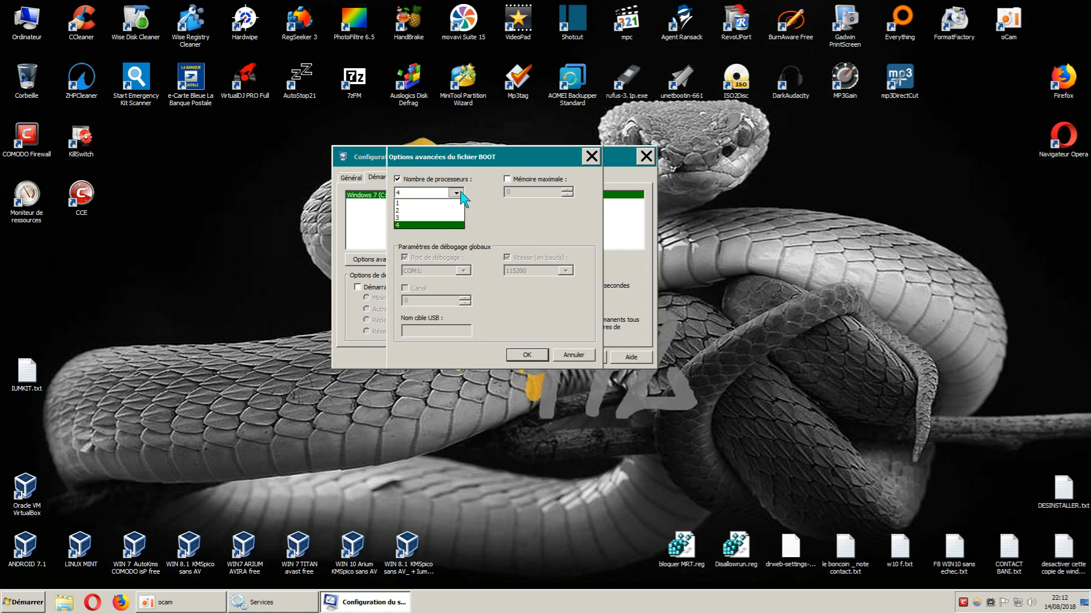
click(408, 225)
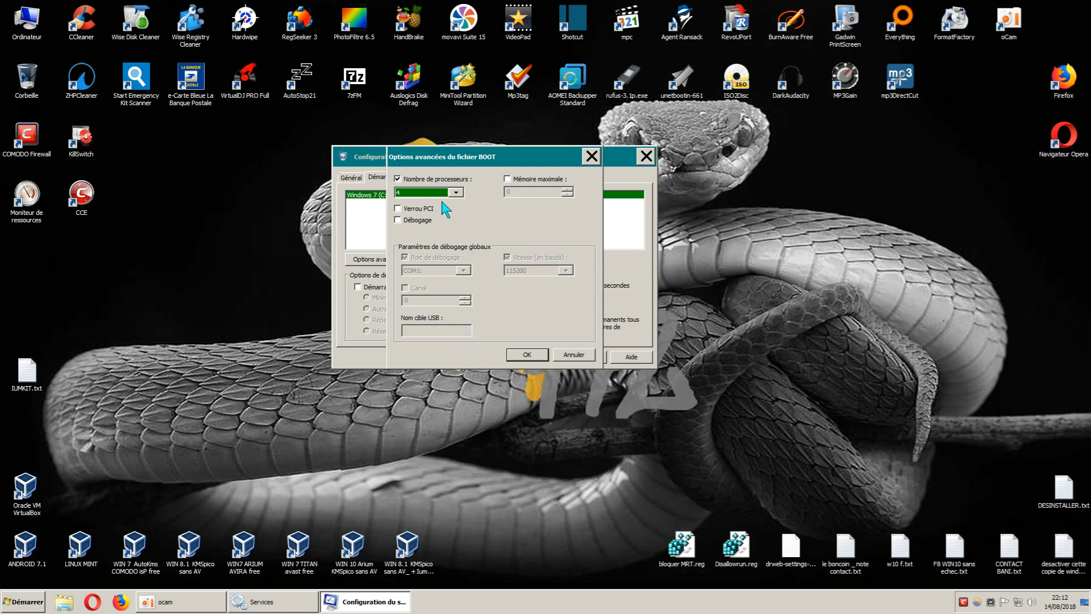
click(528, 354)
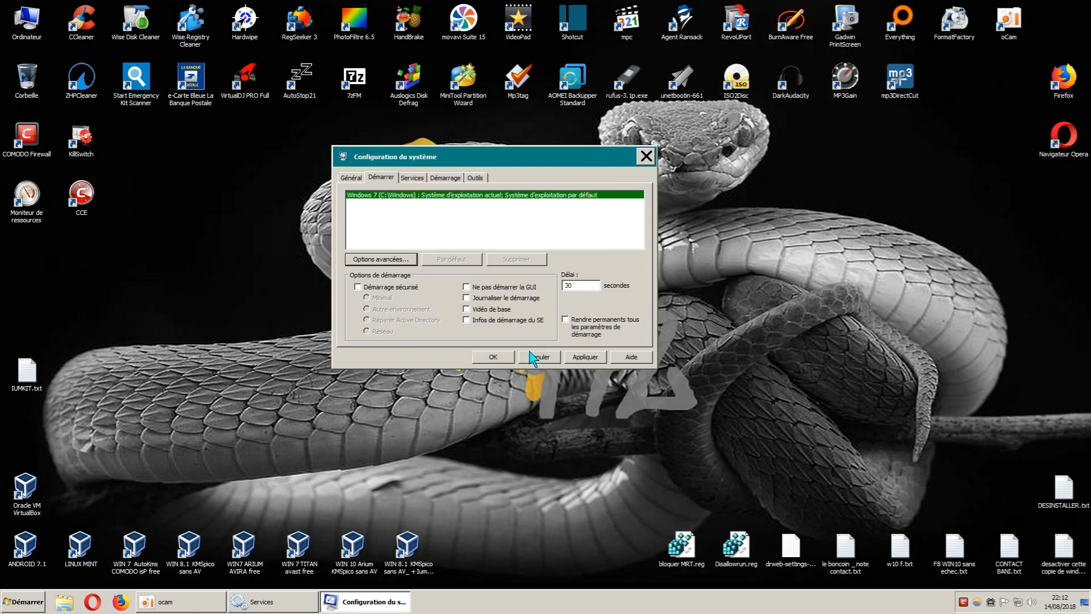
Revisit the services list, close System Configuration without applying changes, and switch back to the Services console.
click(420, 179)
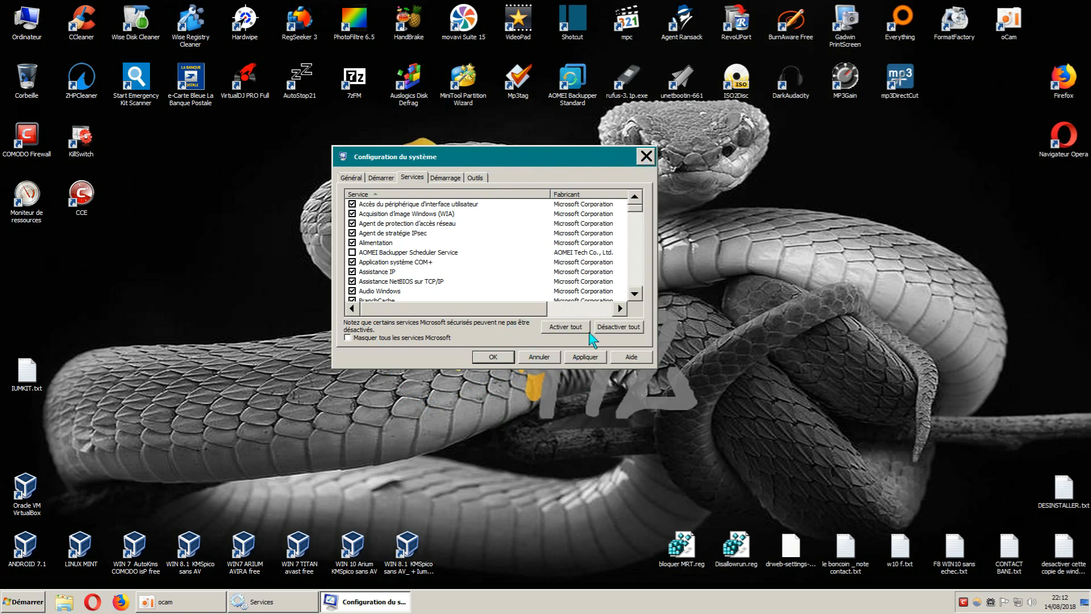
click(647, 161)
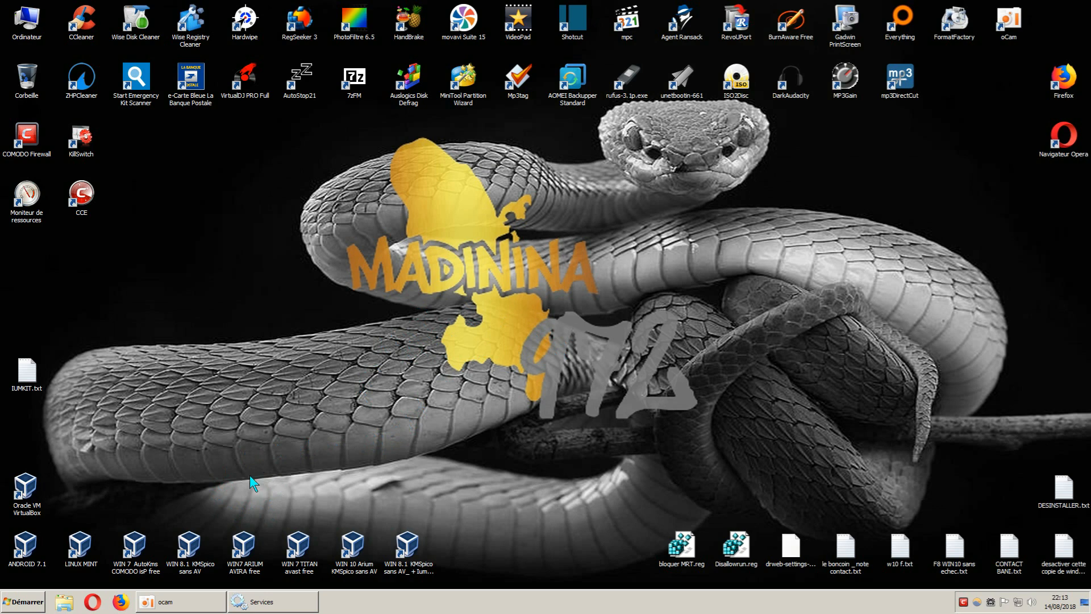
click(292, 607)
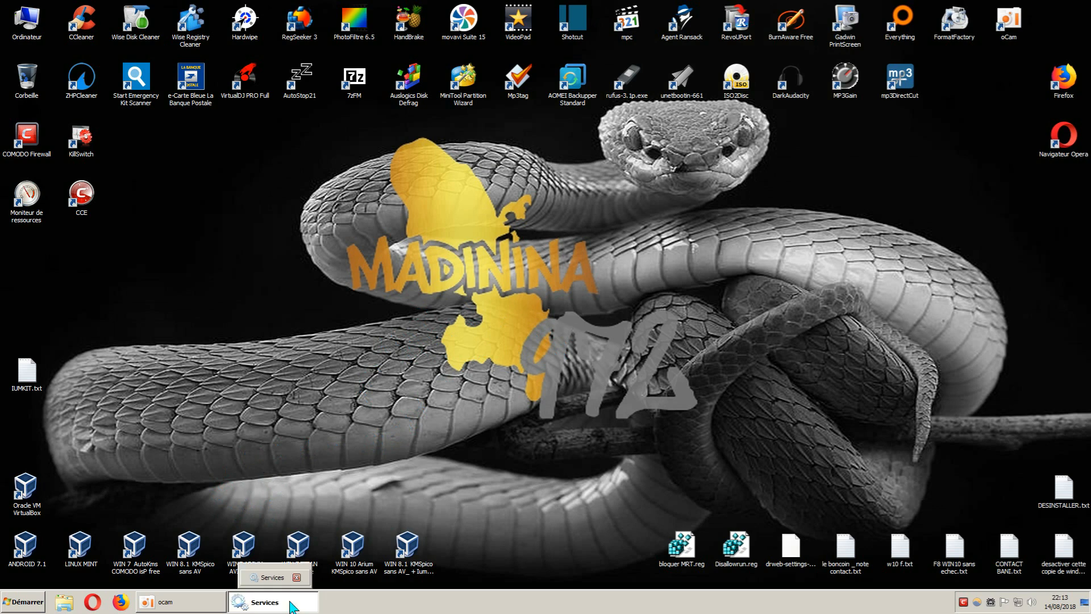